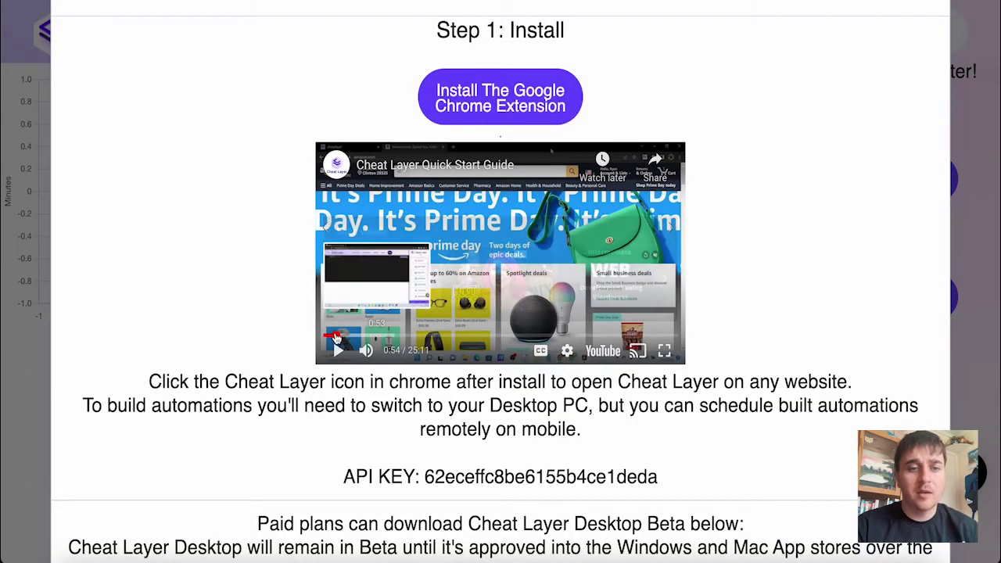
# - Start installing the Cheat Layer Google Chrome extension from the Step 1: Install section
pyautogui.click(658, 234)
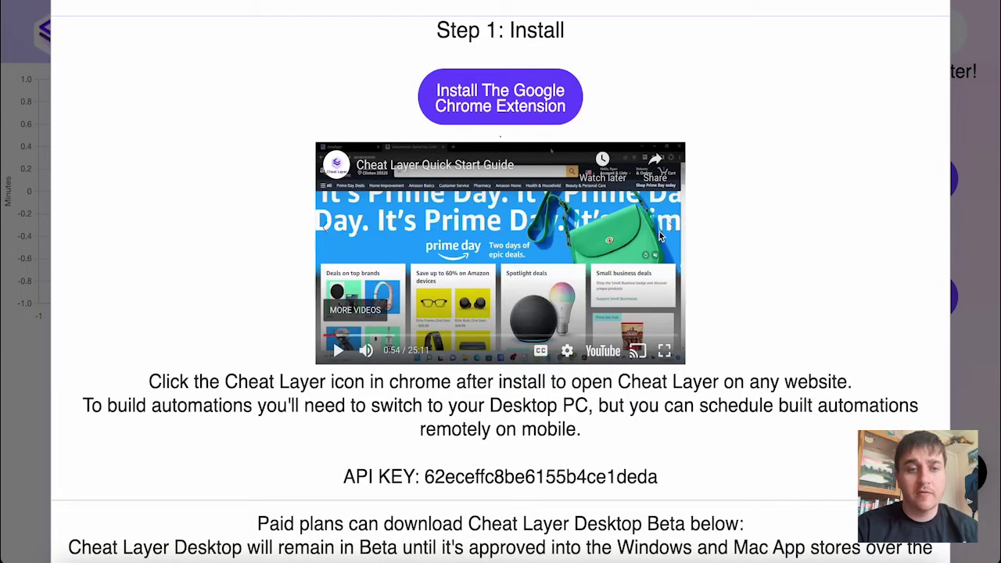
pyautogui.click(503, 105)
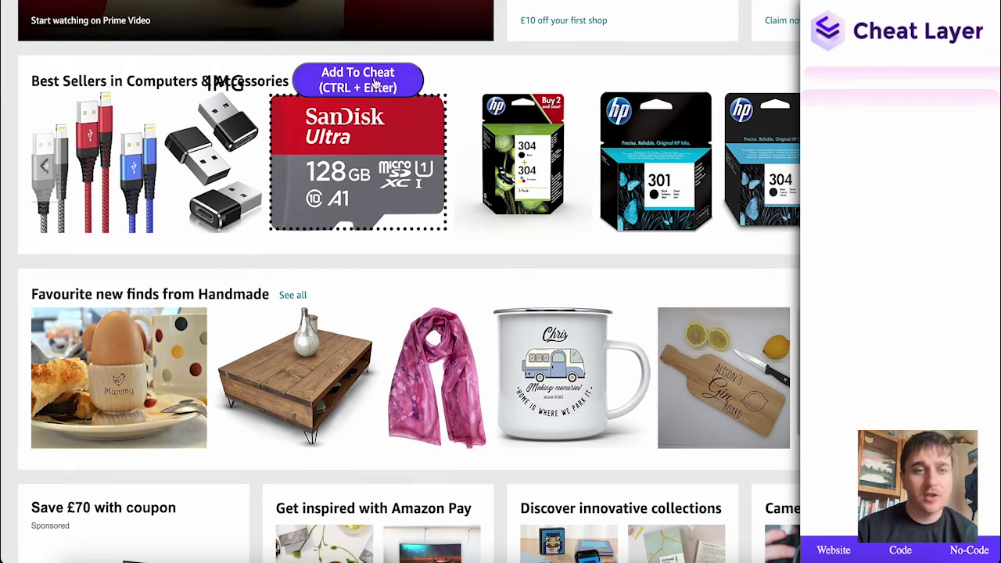
# - Add the SanDisk Ultra 128 GB image to a cheat with the Print To Console action and show that action's settings
pyautogui.click(375, 82)
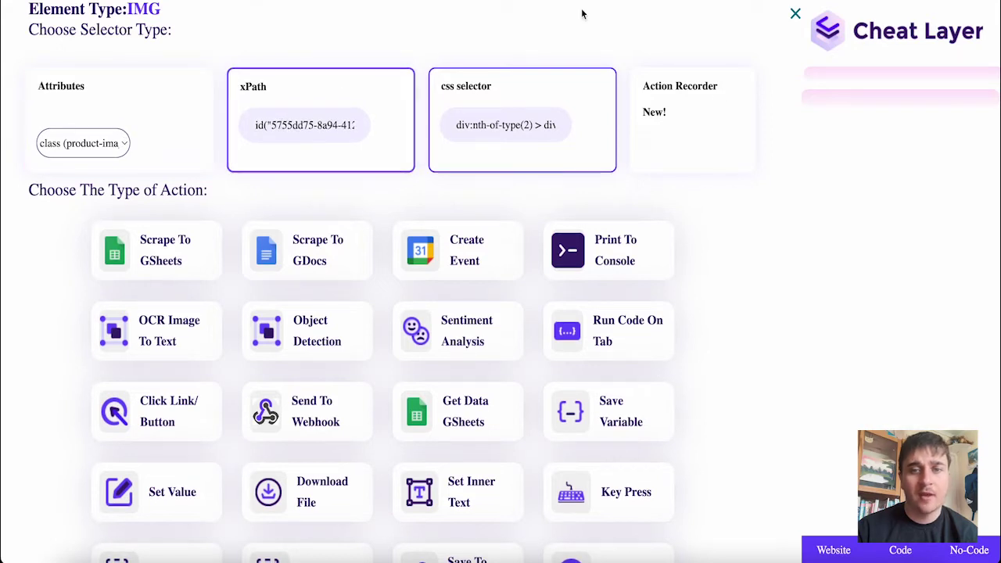
pyautogui.scroll(-1, 80, 188)
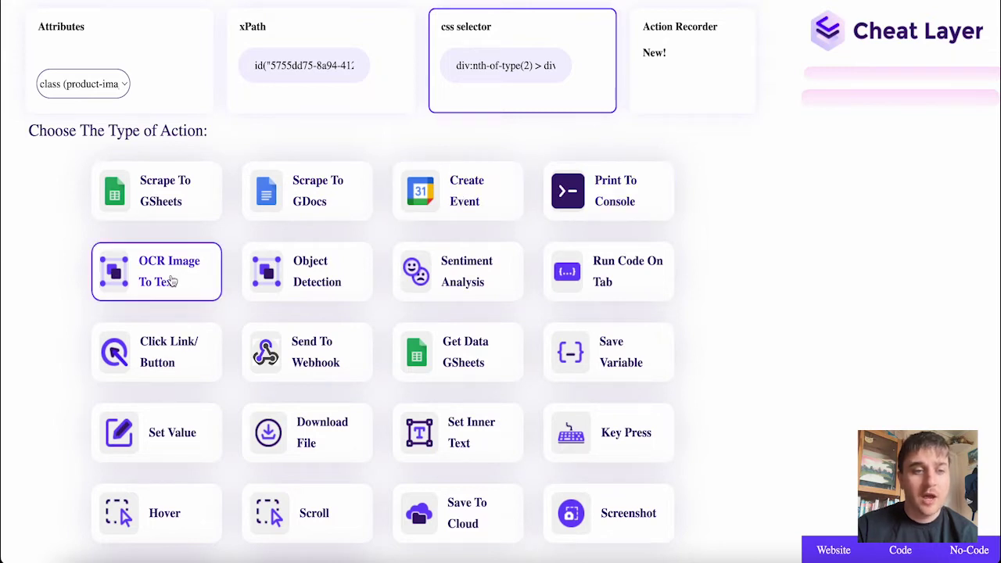
pyautogui.scroll(-1, 168, 282)
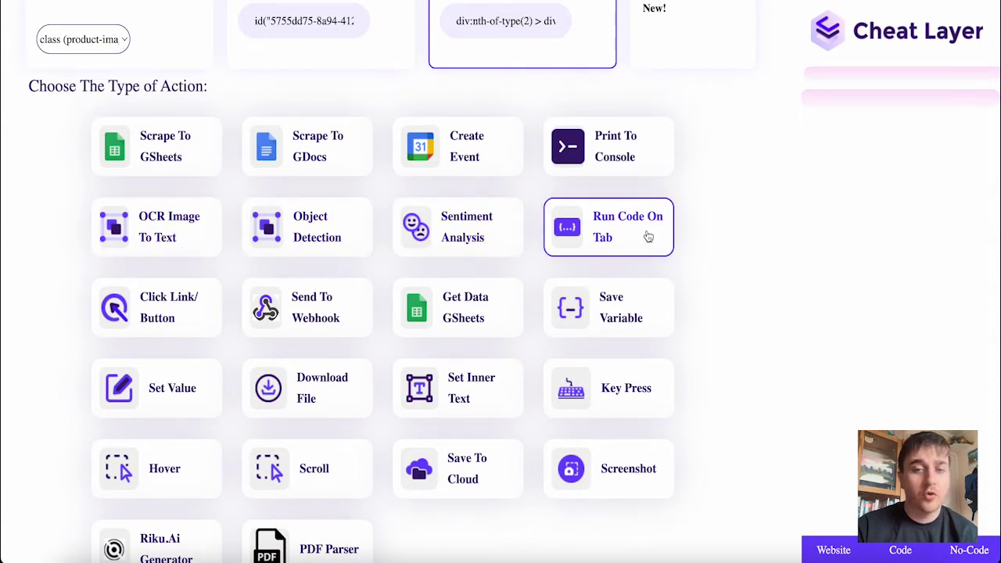
pyautogui.scroll(-1, 640, 233)
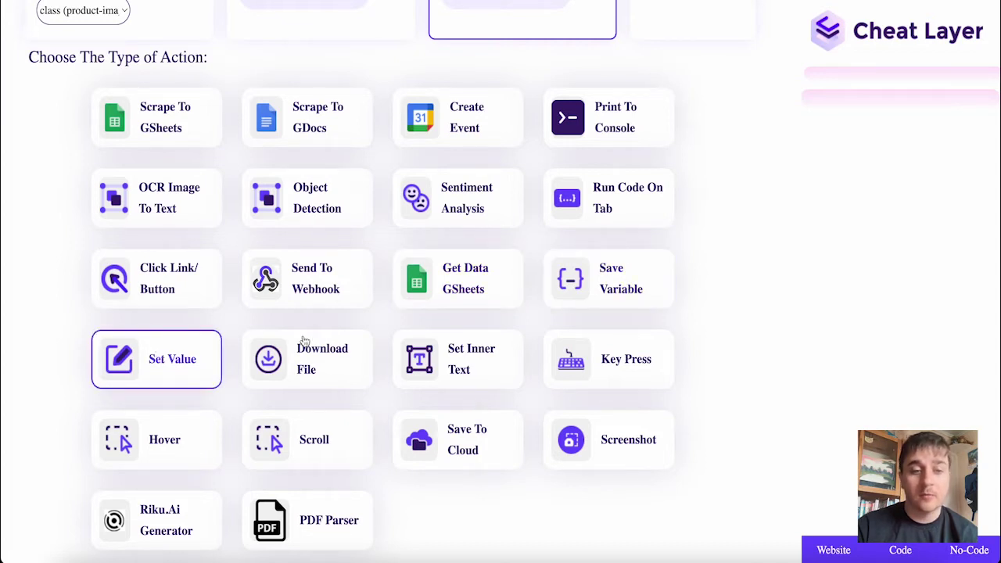
pyautogui.scroll(-1, 313, 356)
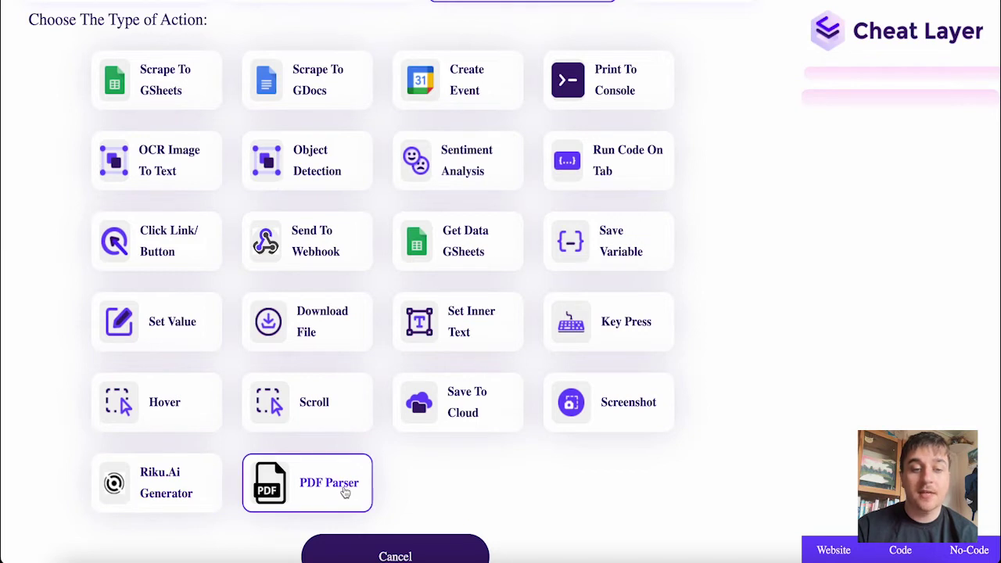
pyautogui.scroll(1, 718, 140)
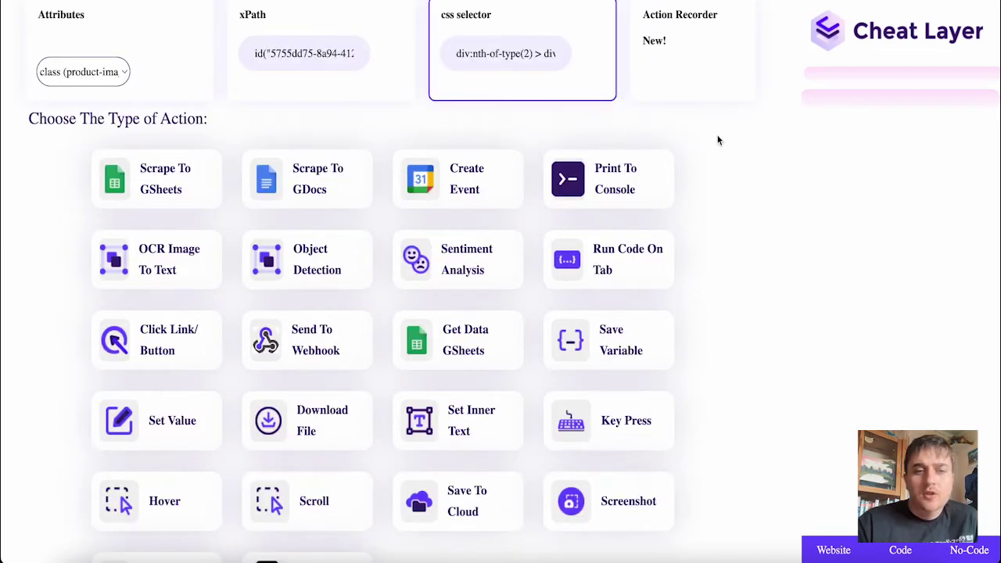
pyautogui.click(615, 180)
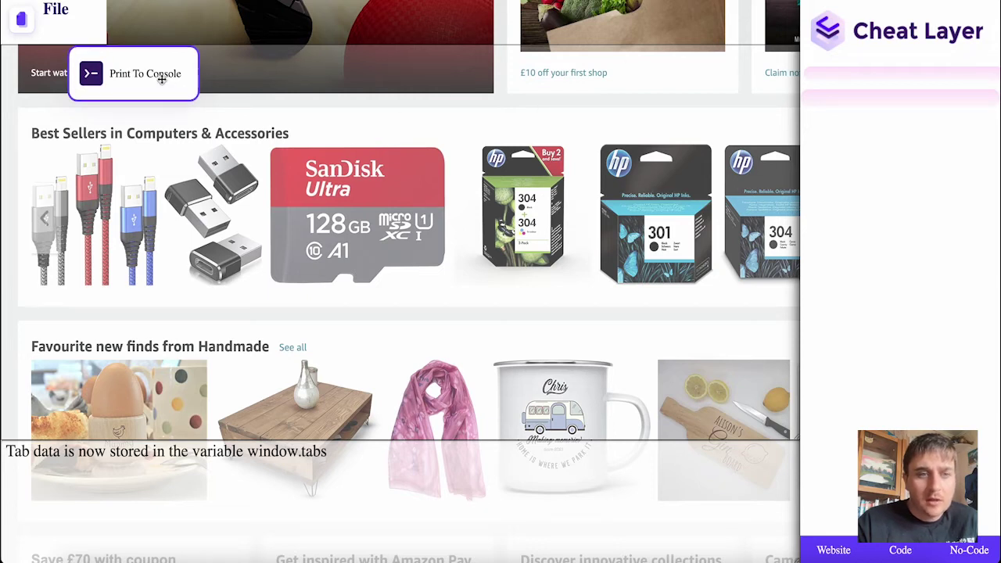
pyautogui.moveTo(161, 78); pyautogui.dragTo(391, 219)
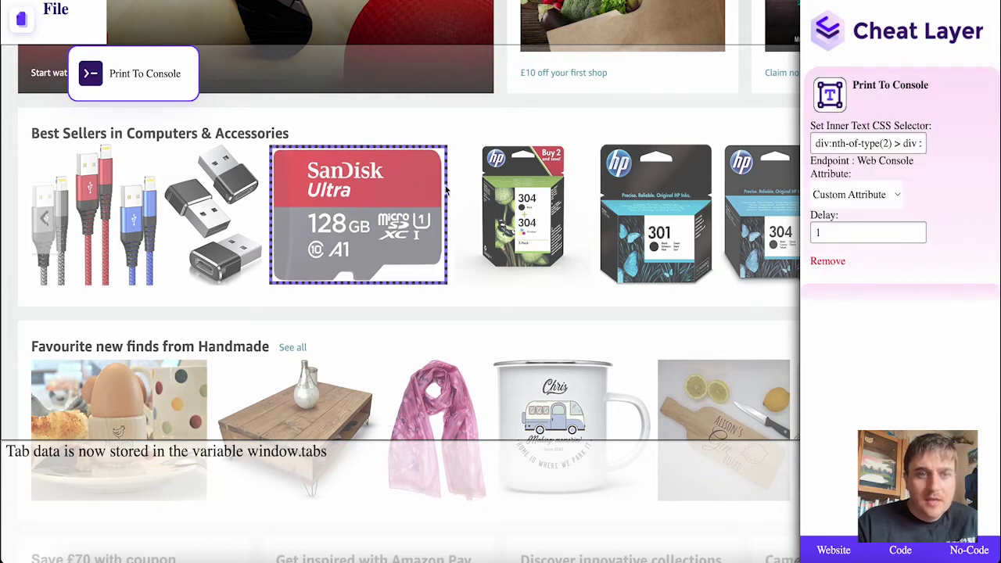
# - Start a new empty cheat and create a folder named SD Cards
pyautogui.click(68, 23)
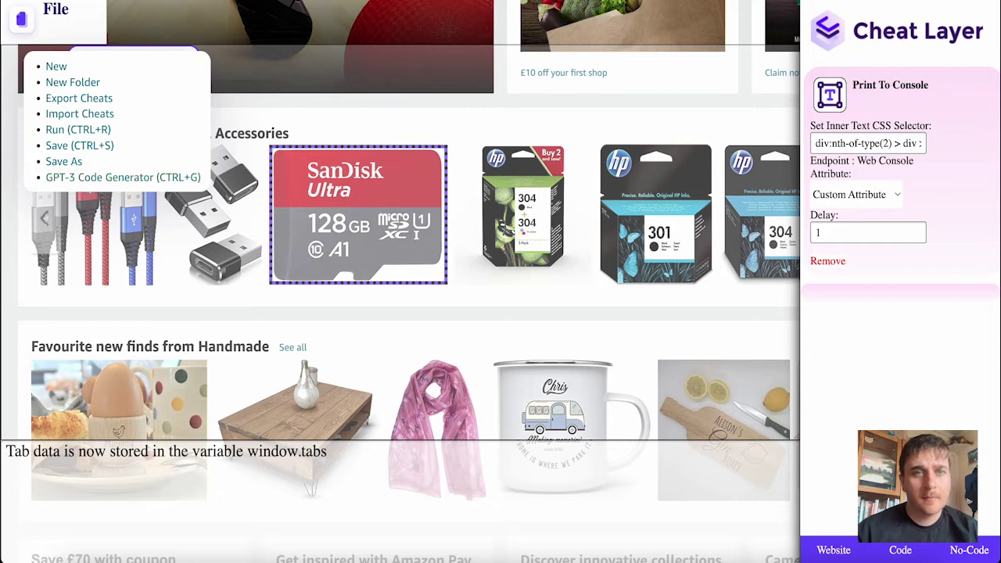
pyautogui.click(56, 69)
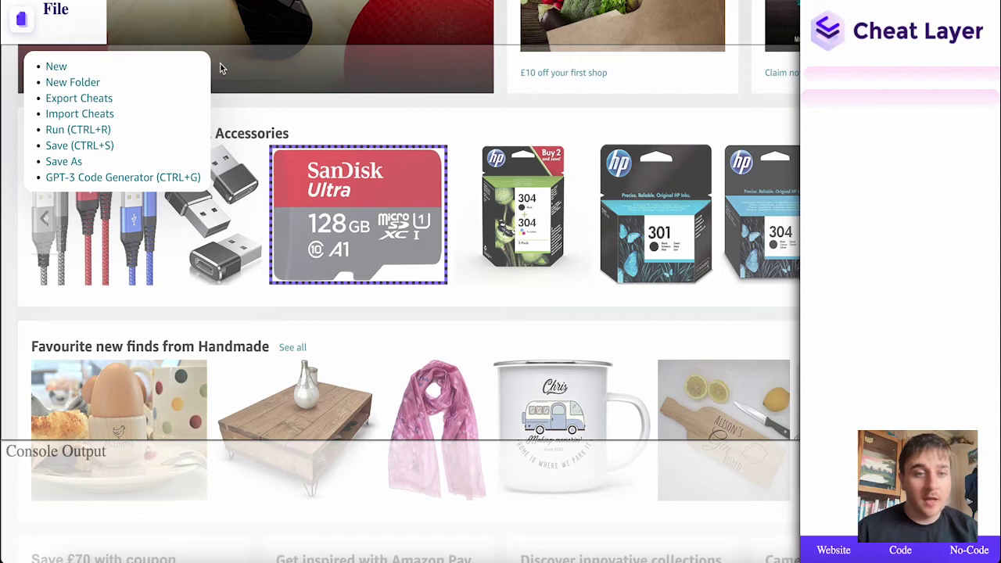
pyautogui.click(88, 88)
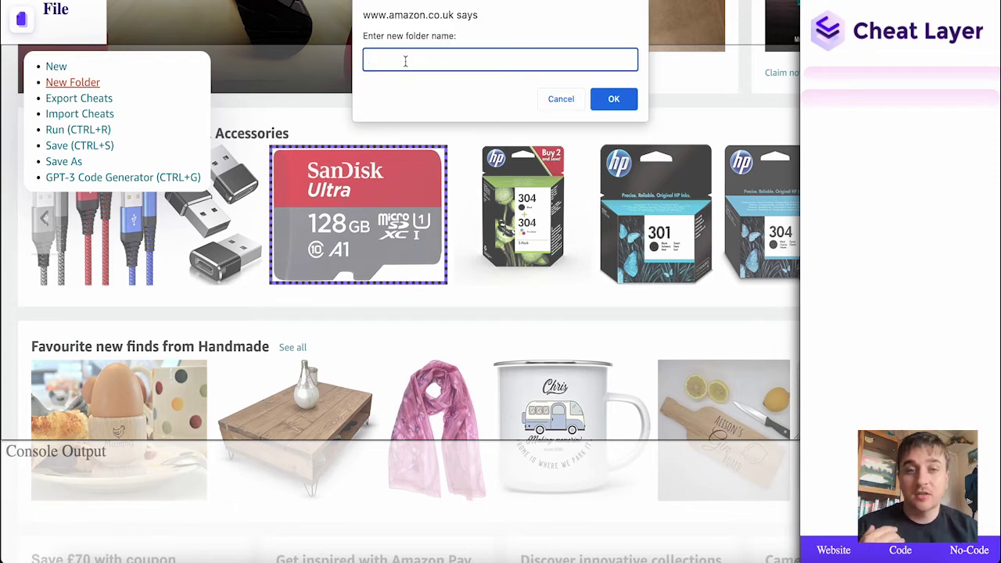
pyautogui.write('SD Cards')
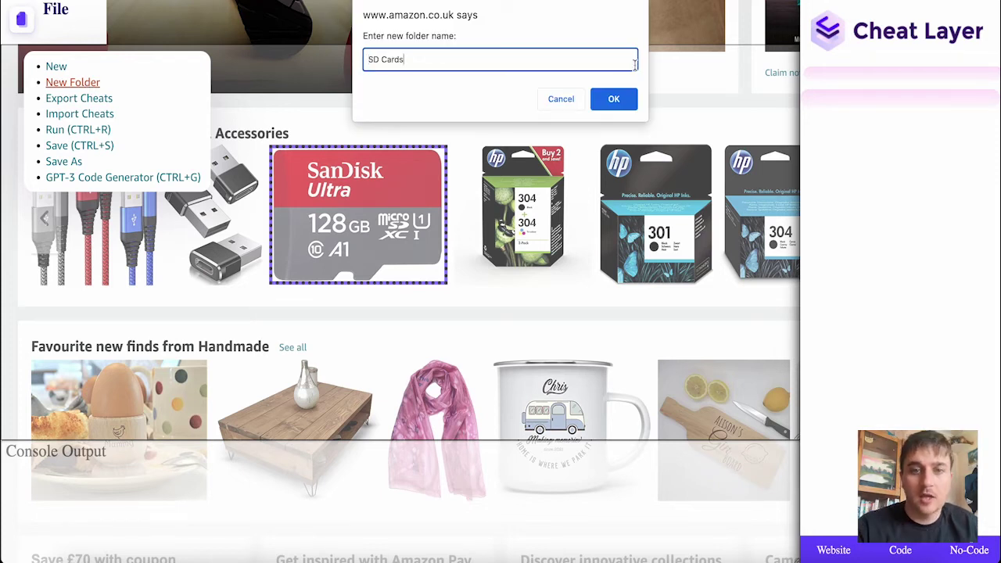
pyautogui.click(615, 99)
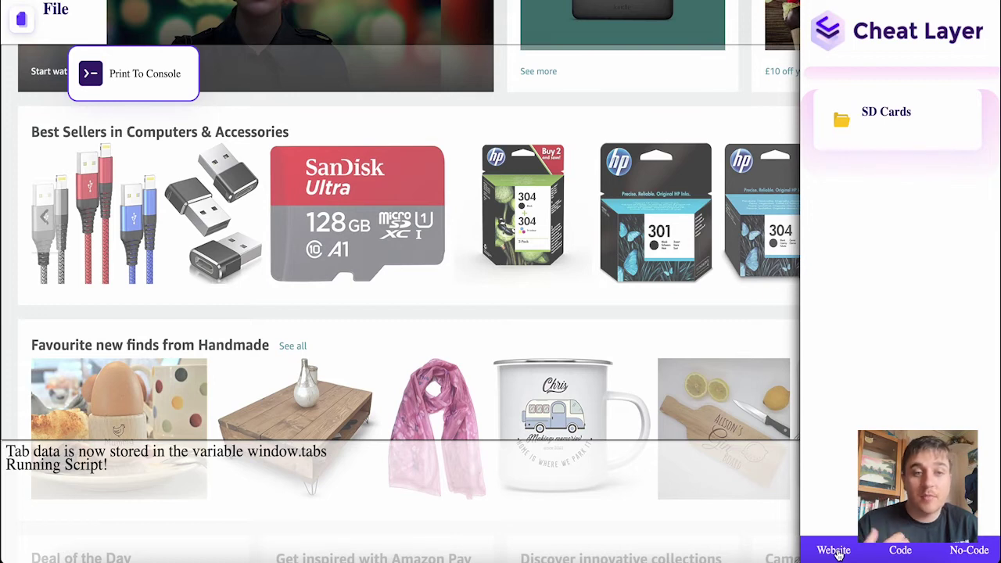
# - Examine the generated code of the Print To Console script and return to its no-code view
pyautogui.click(903, 552)
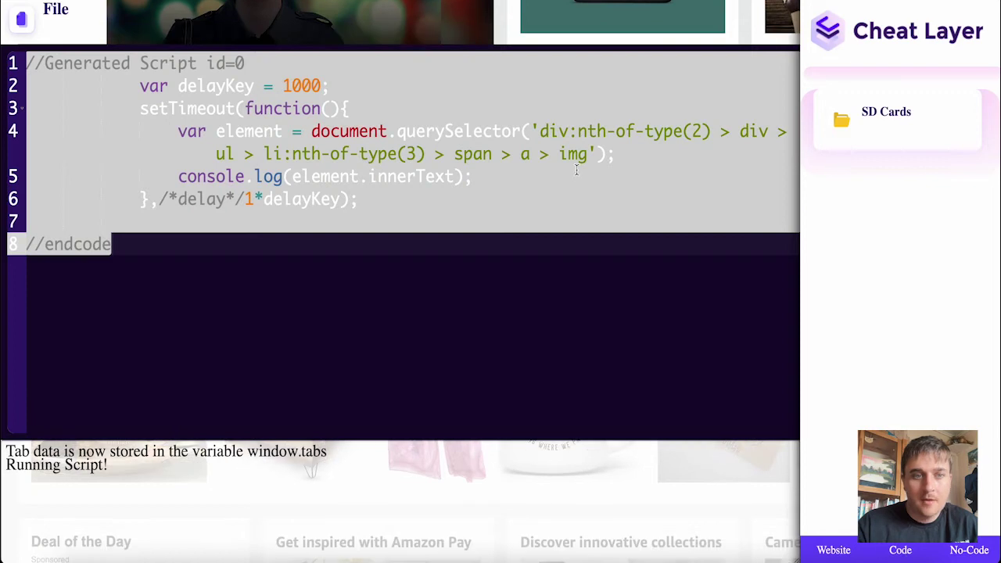
pyautogui.click(967, 552)
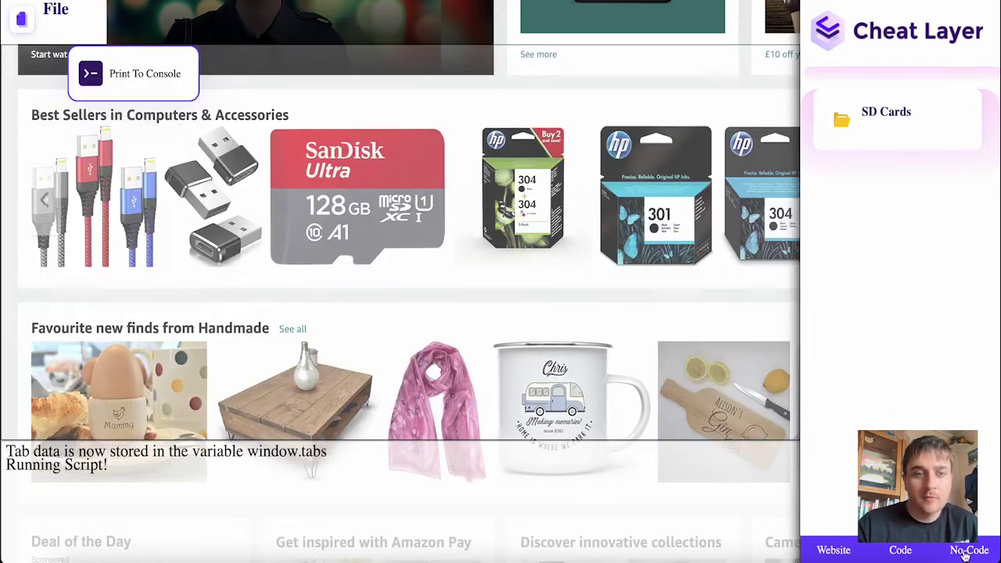
pyautogui.scroll(1, 387, 176)
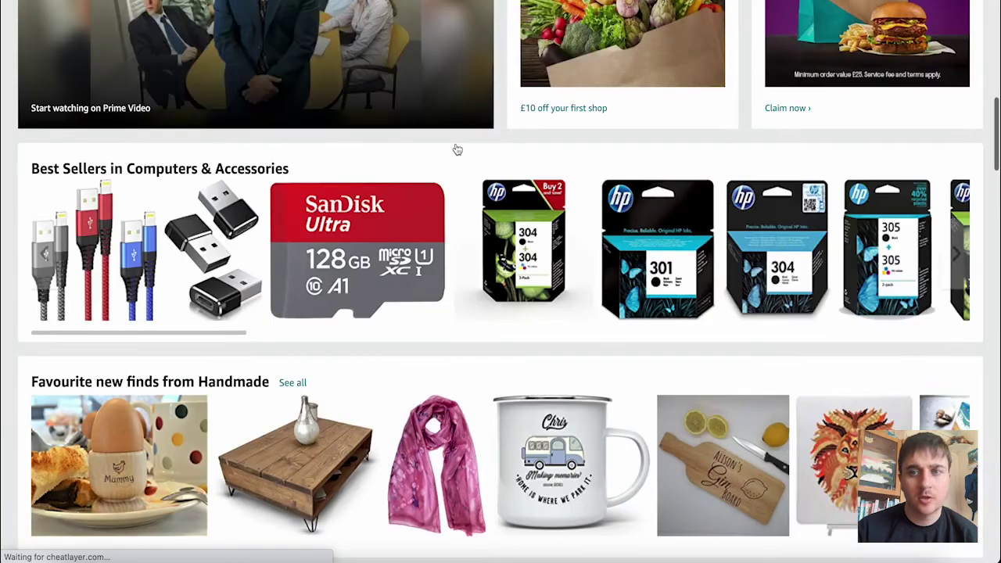
# - Add the USB adapter image to a cheat and record scrolling through the Amazon page with the Action Recorder
pyautogui.scroll(-2, 559, 134)
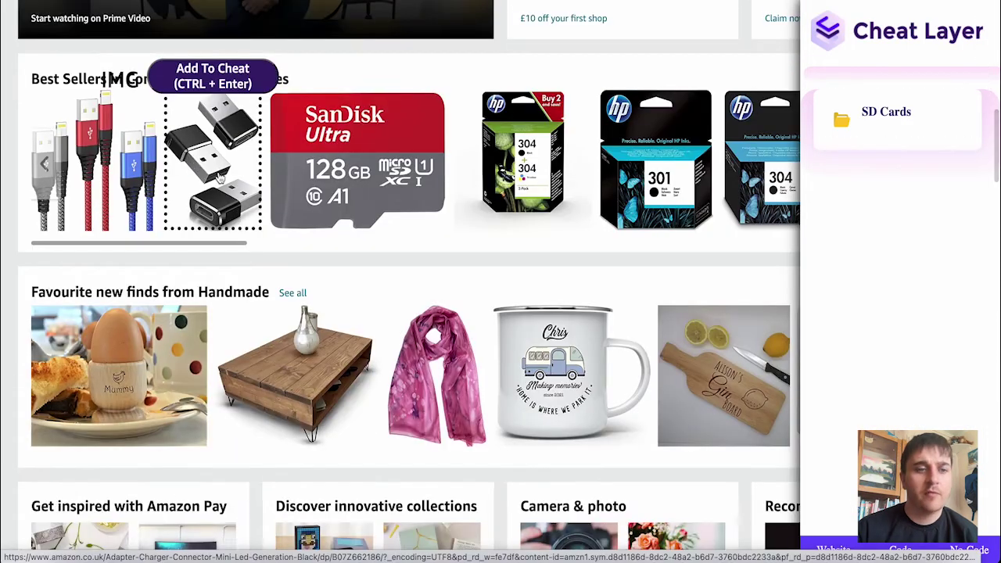
pyautogui.click(226, 98)
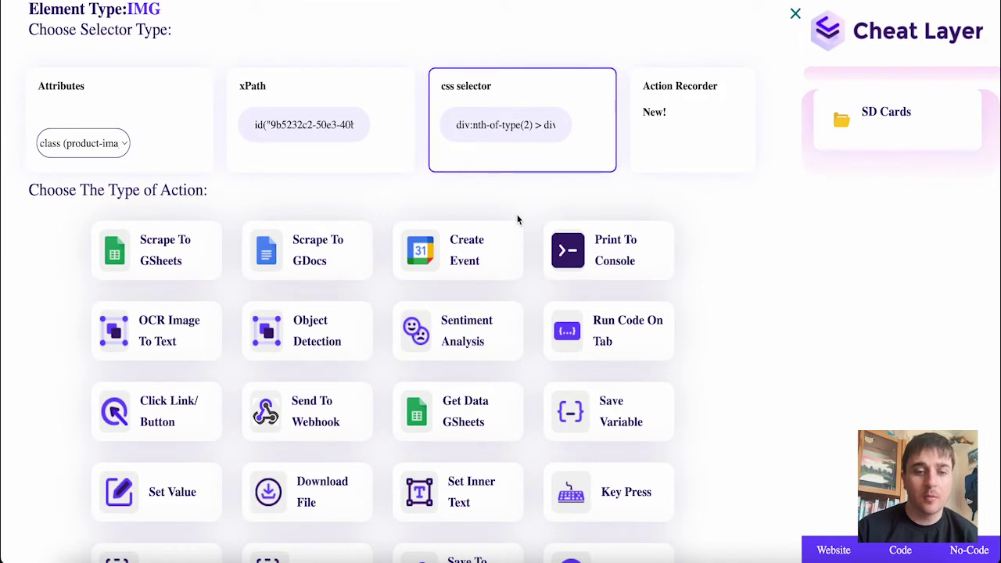
pyautogui.scroll(-3, 517, 220)
pyautogui.scroll(3, 518, 216)
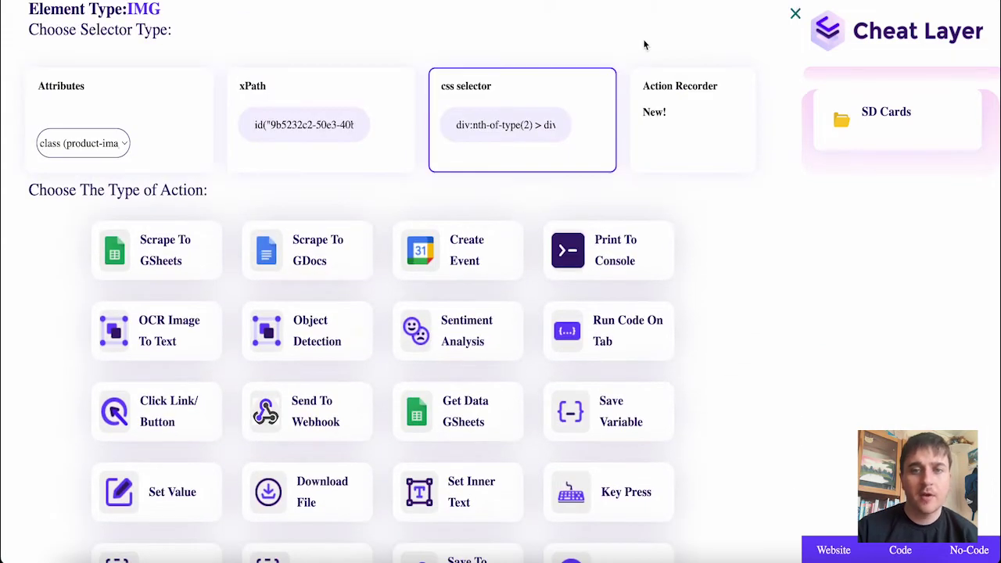
pyautogui.click(680, 114)
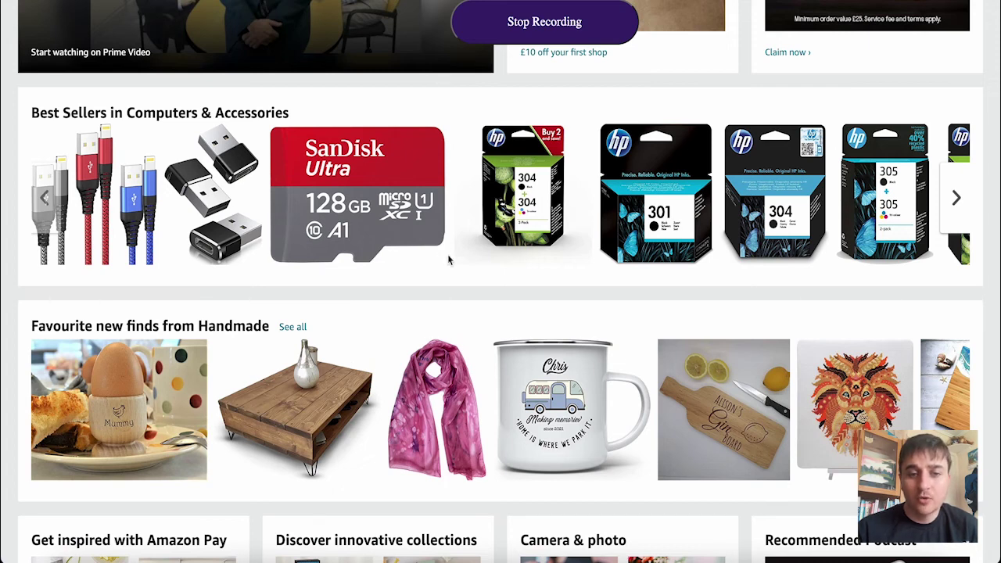
pyautogui.scroll(-2, 448, 254)
pyautogui.scroll(1, 447, 254)
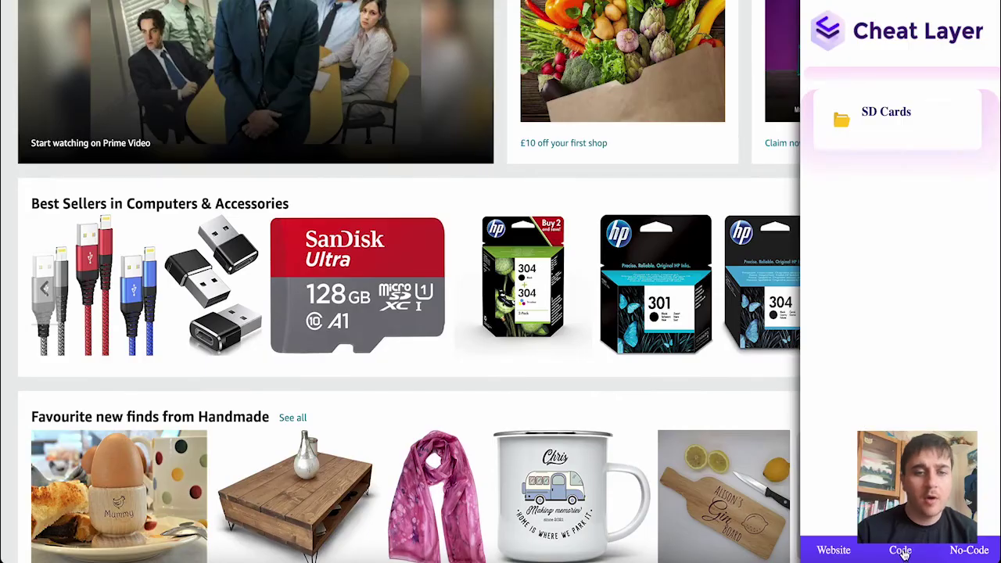
# - Examine the generated code of the recorded actions, then their no-code flow and the available file commands
pyautogui.click(900, 551)
pyautogui.scroll(-5, 443, 210)
pyautogui.scroll(1, 443, 209)
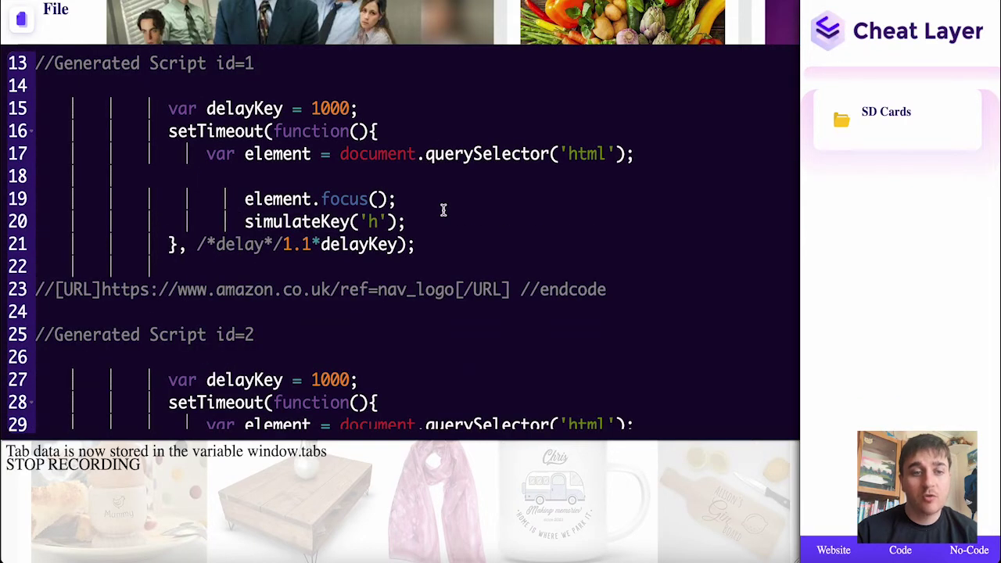
pyautogui.scroll(-2, 443, 210)
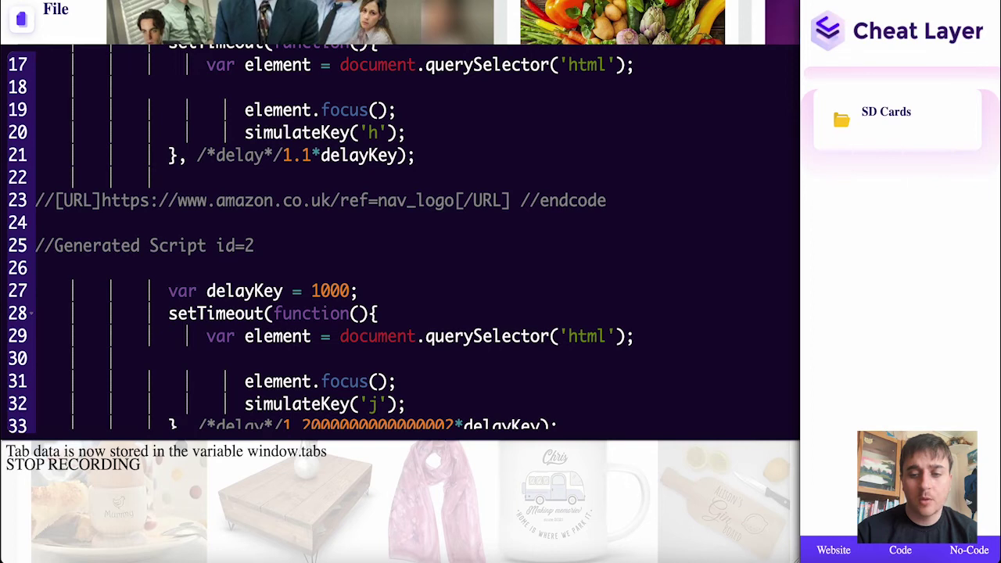
pyautogui.click(968, 551)
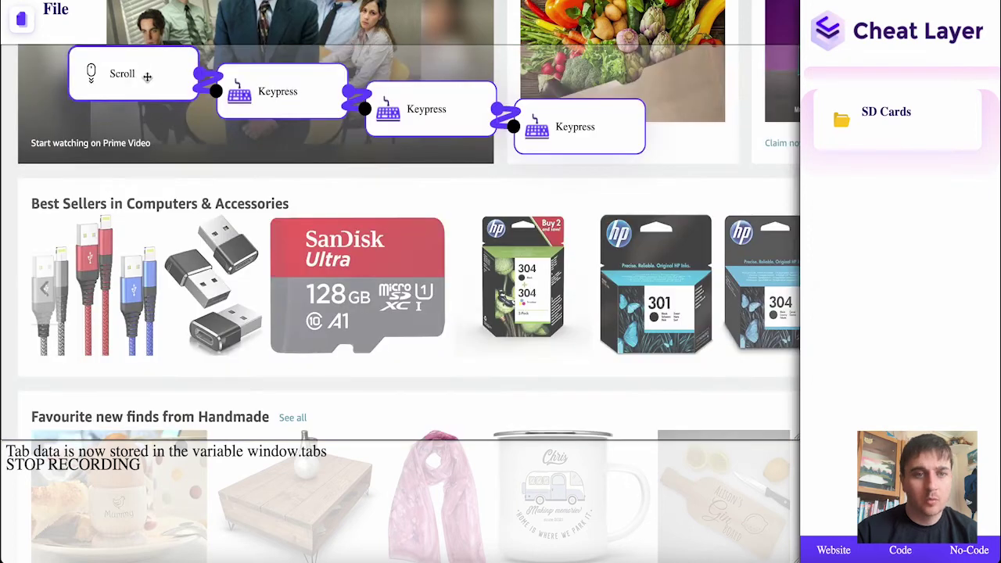
pyautogui.click(56, 15)
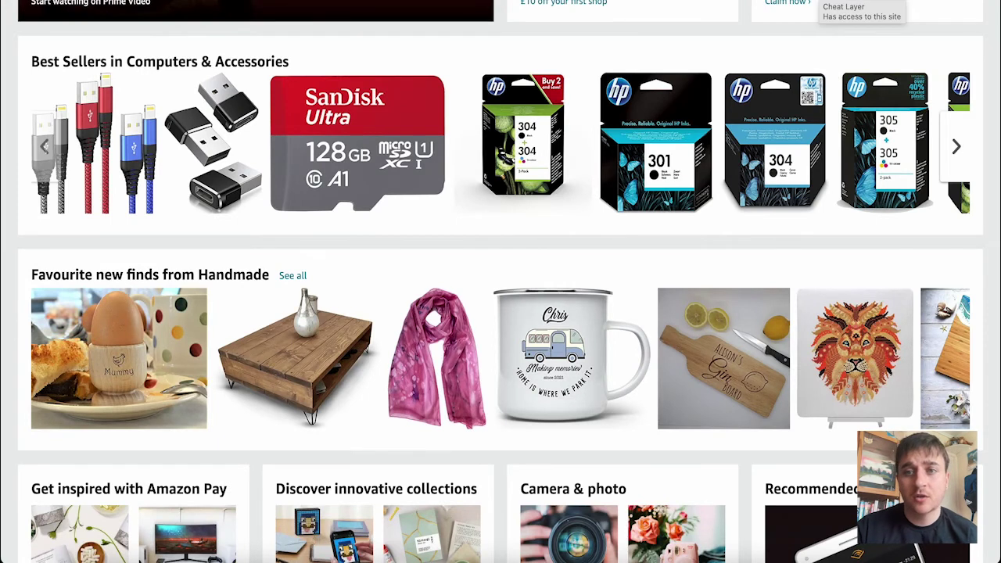
# - Reopen Cheat Layer and add the Best Sellers in Computers & Accessories section to a cheat with the Scrape To GSheets action
pyautogui.click(860, 2)
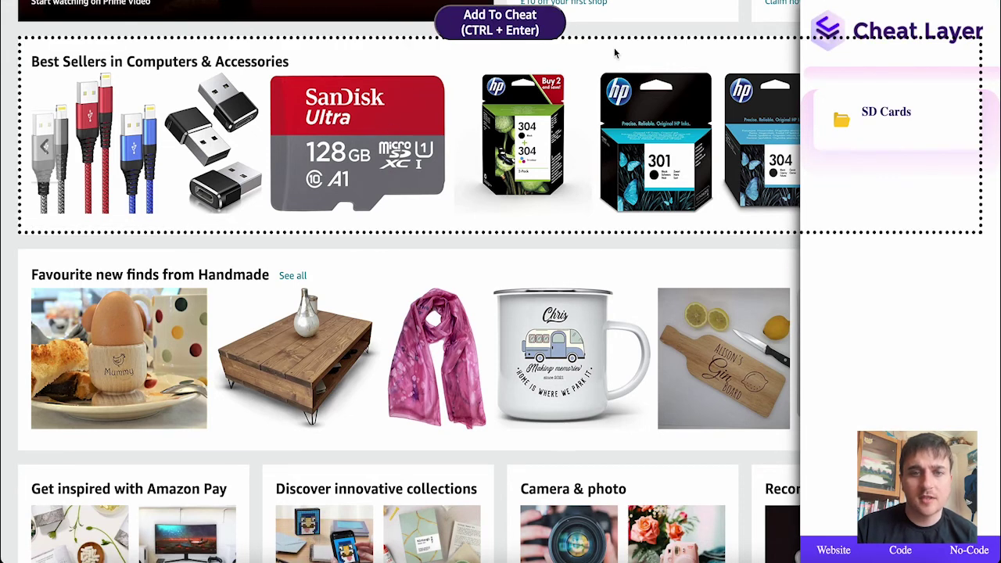
pyautogui.click(538, 36)
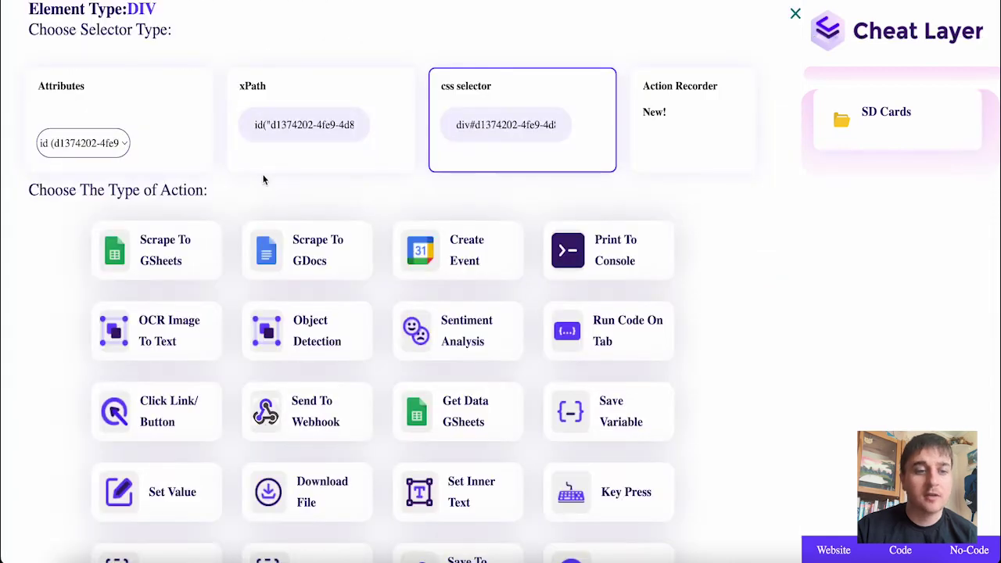
pyautogui.click(169, 250)
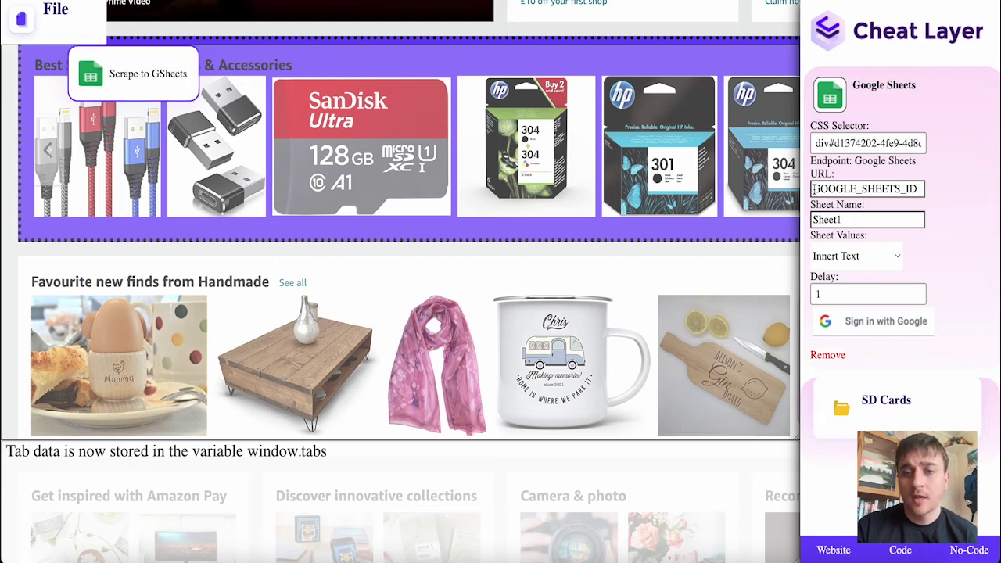
# - Examine the scrape action's Google Sheets URL and sheet name settings, and show the commands for running or saving the cheat
pyautogui.moveTo(814, 188); pyautogui.dragTo(940, 190)
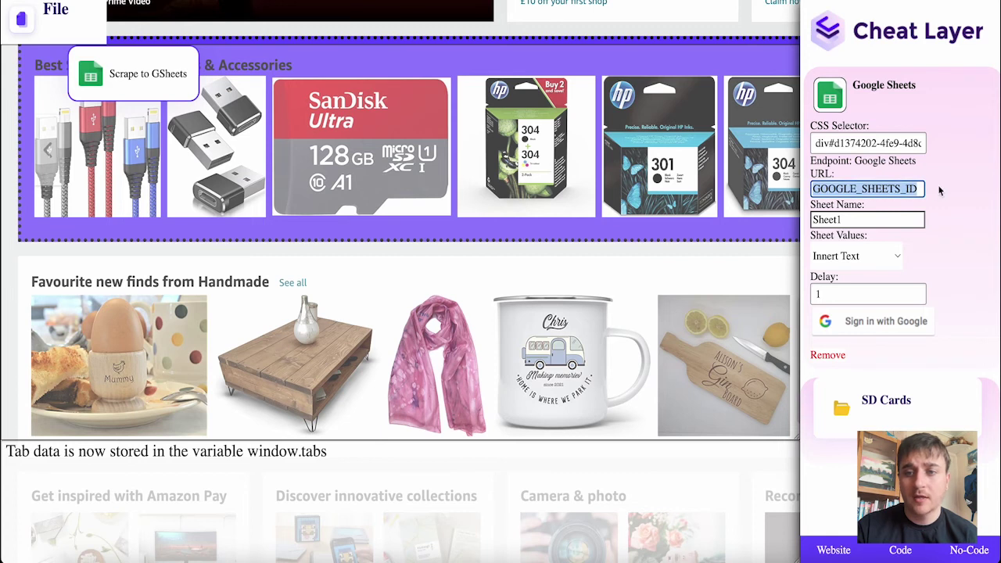
pyautogui.click(857, 223)
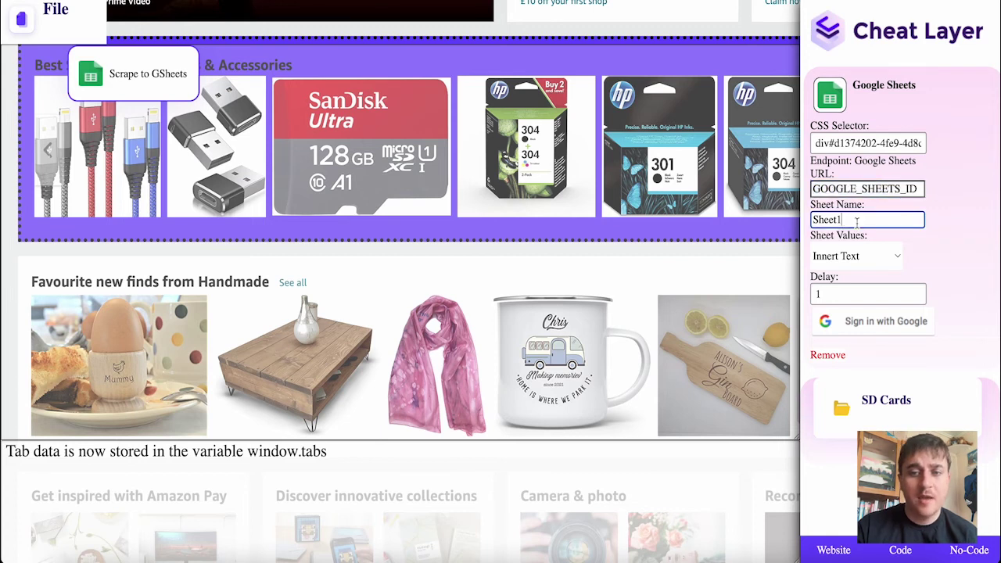
pyautogui.click(52, 12)
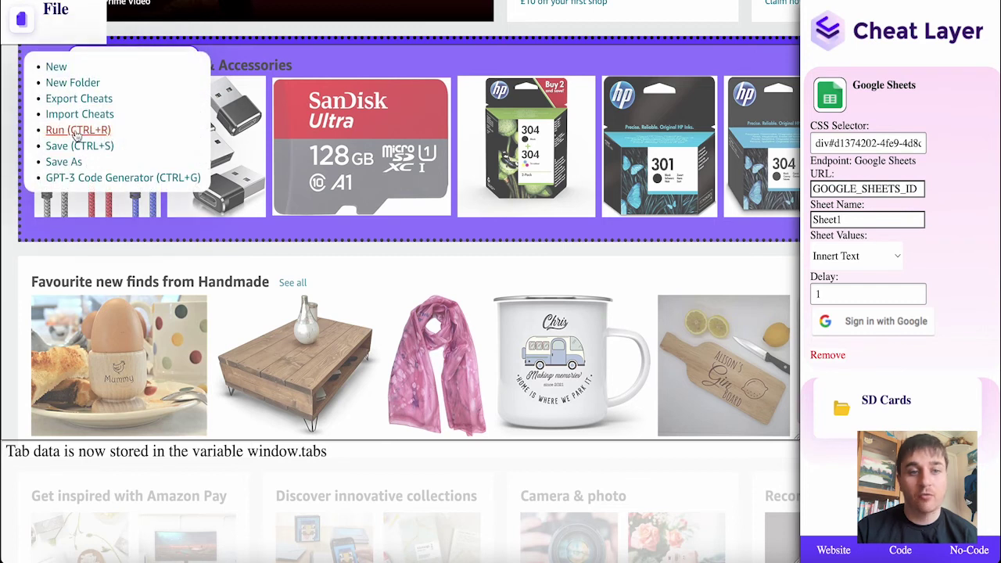